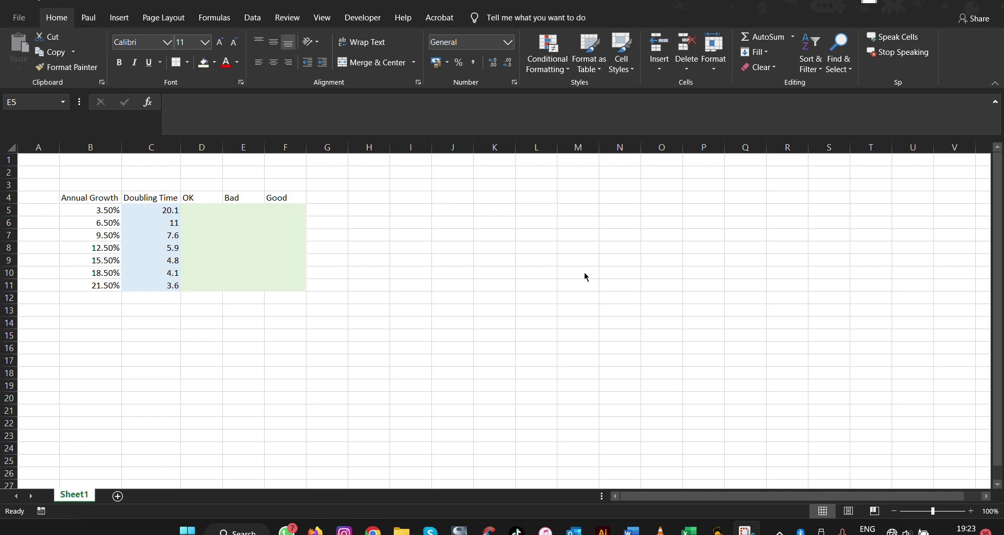
Step: Insert a 2-D line chart of C4:F11 (Doubling Time, OK, Bad, Good) and place it beside the table
click(435, 301)
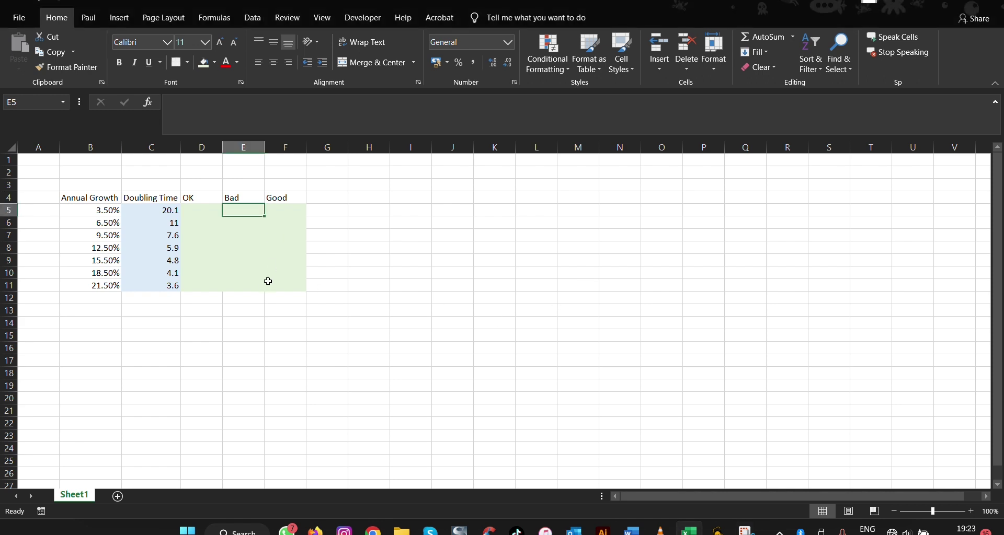
drag(140, 198, 289, 282)
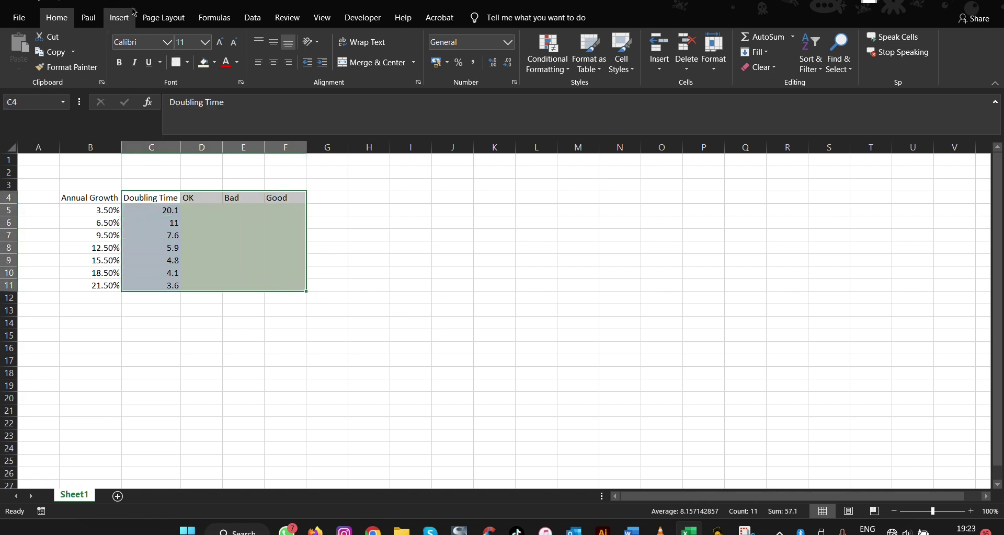
click(119, 18)
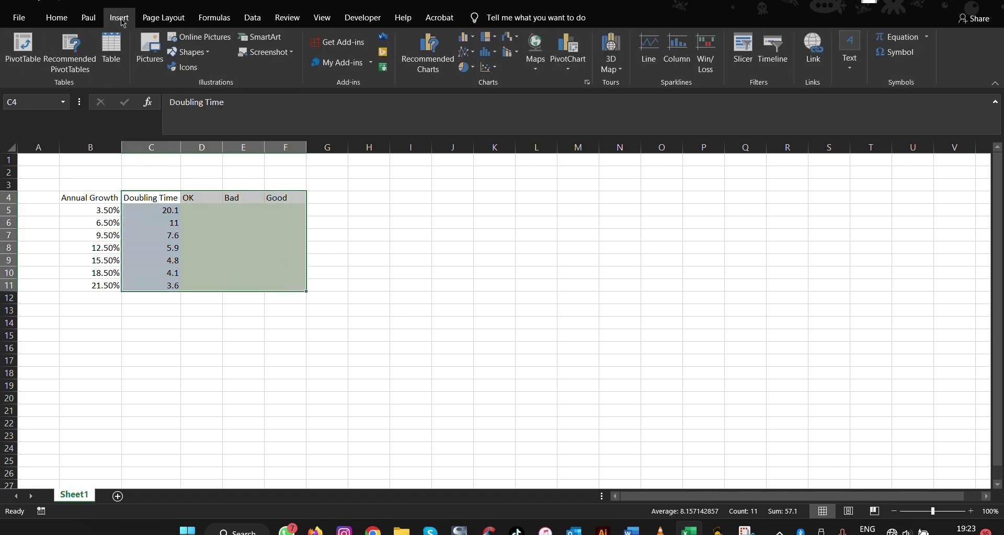
click(467, 51)
click(476, 99)
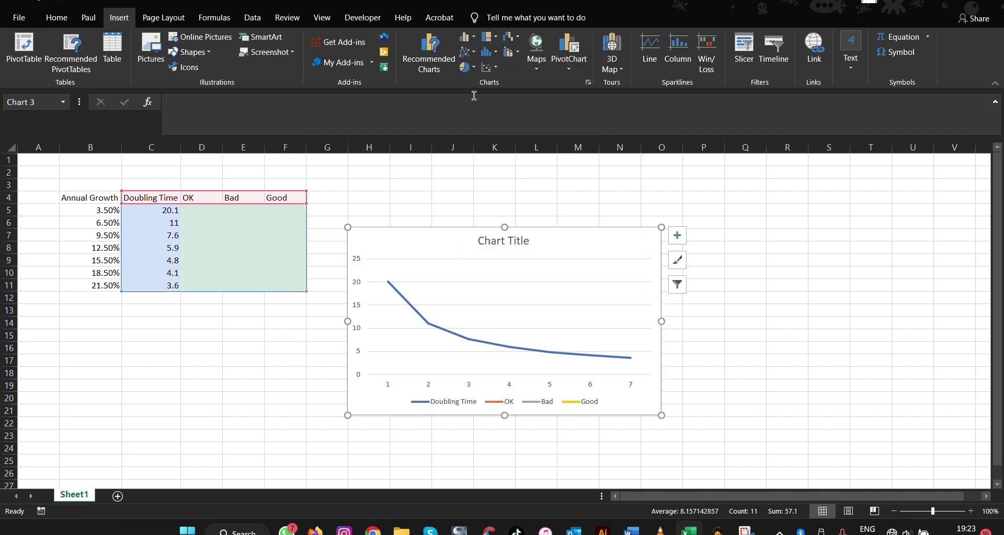
drag(464, 242, 477, 182)
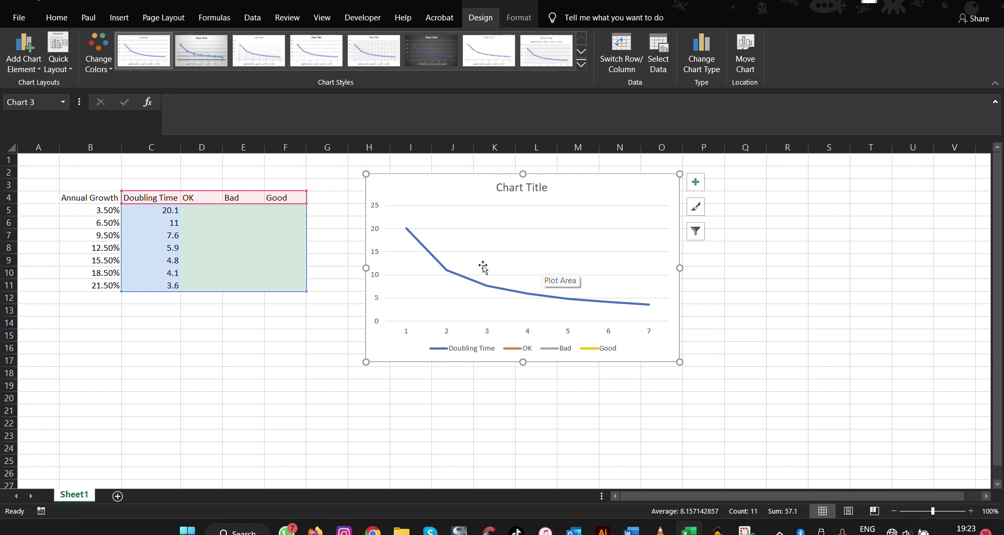
Step: Use the Annual Growth range B5:B11 (3.50% to 21.50%) as the chart's horizontal axis labels
right_click(508, 253)
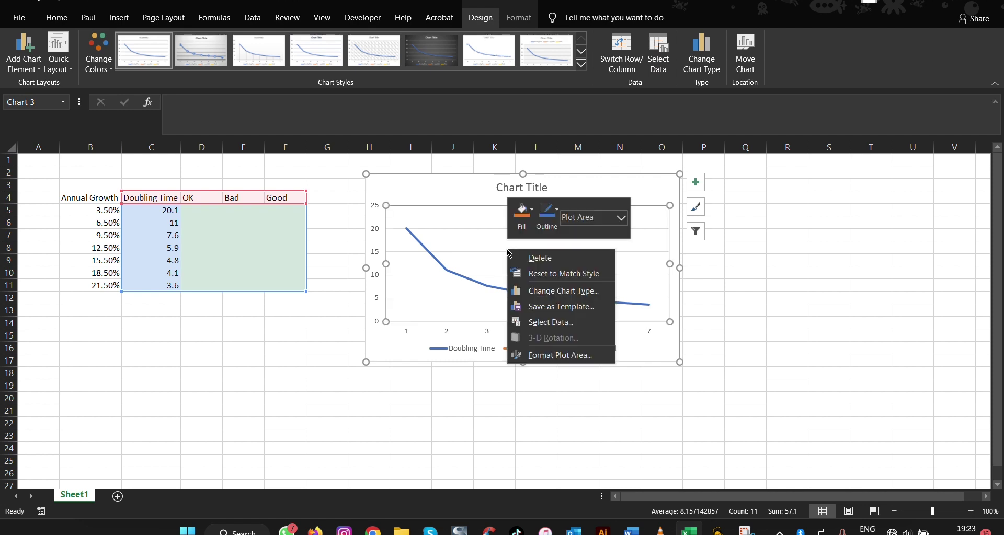
click(551, 324)
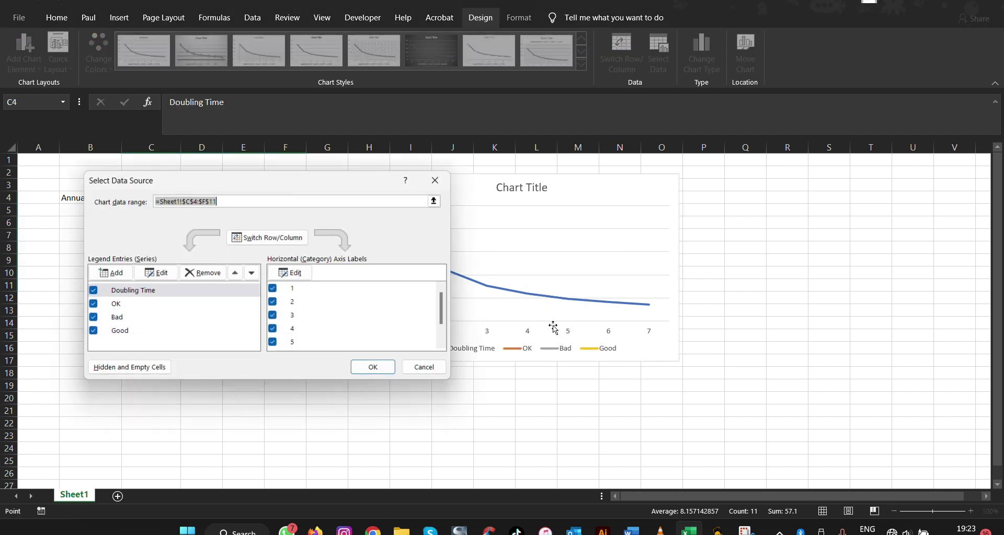
click(293, 273)
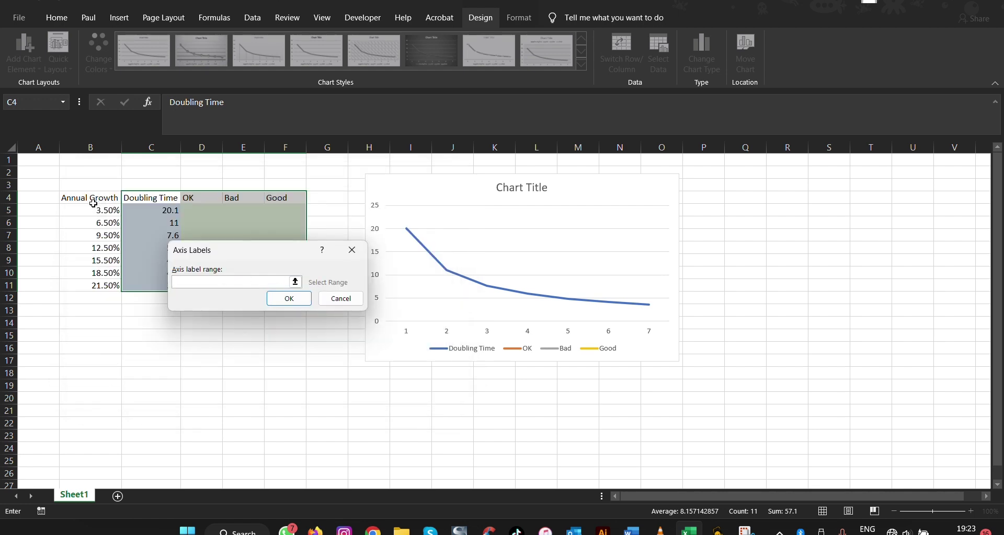
drag(95, 210, 99, 283)
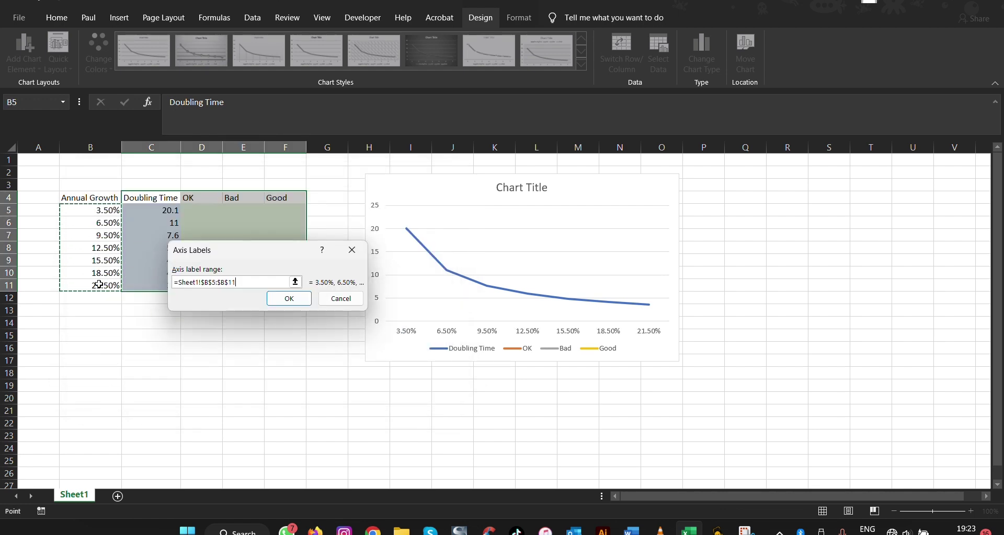
click(289, 298)
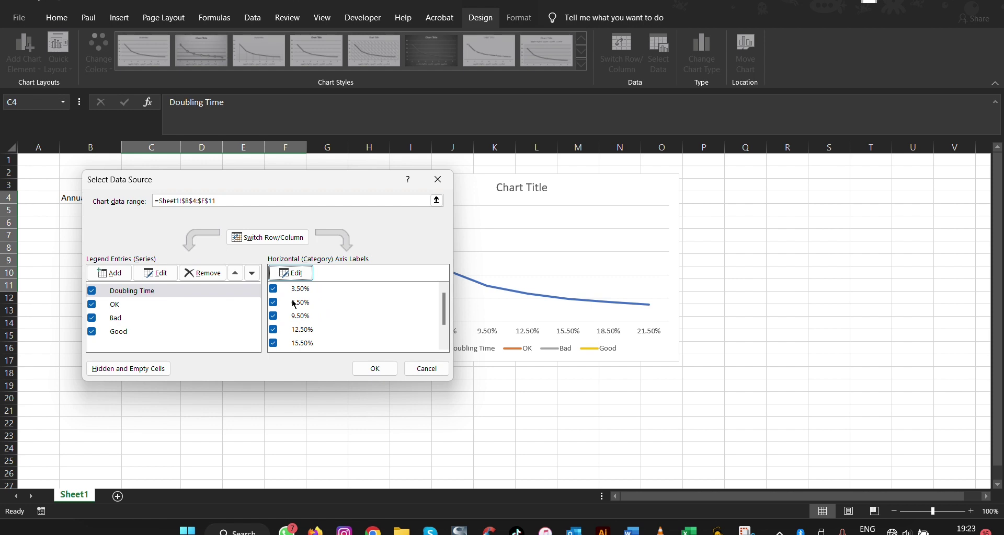
click(390, 369)
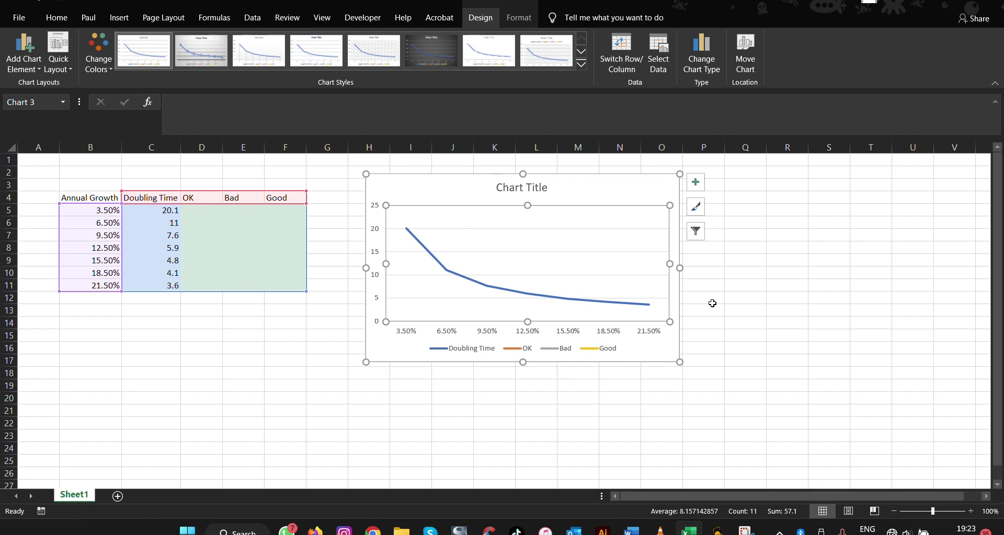
Step: Enter 25 in the Bad cells E5, E6 and E7
click(231, 210)
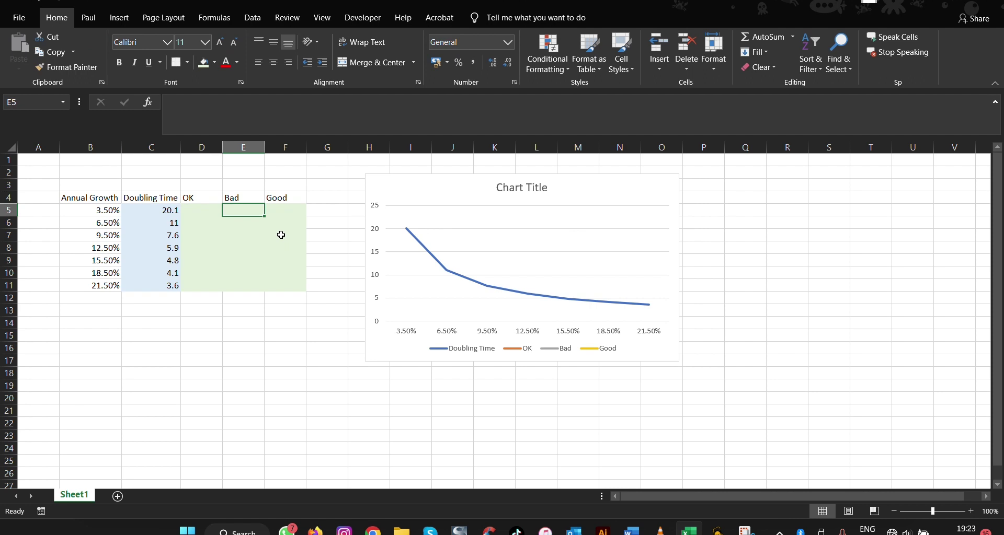
text(25)
key(Return)
text(25)
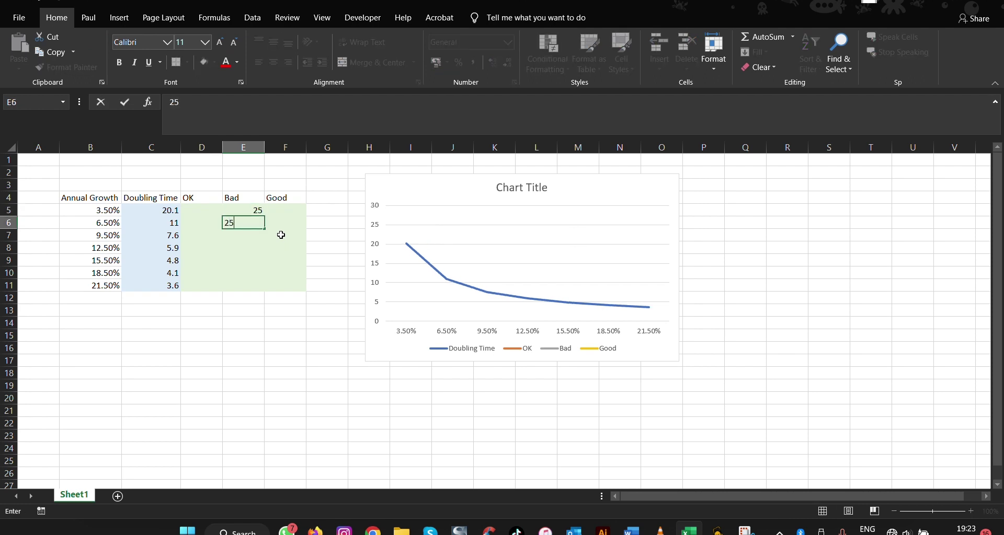
key(Return)
text(25)
key(Return)
Step: Enter 25 in OK cell D8 and in Good cells F9, F10 and F11
key(Left)
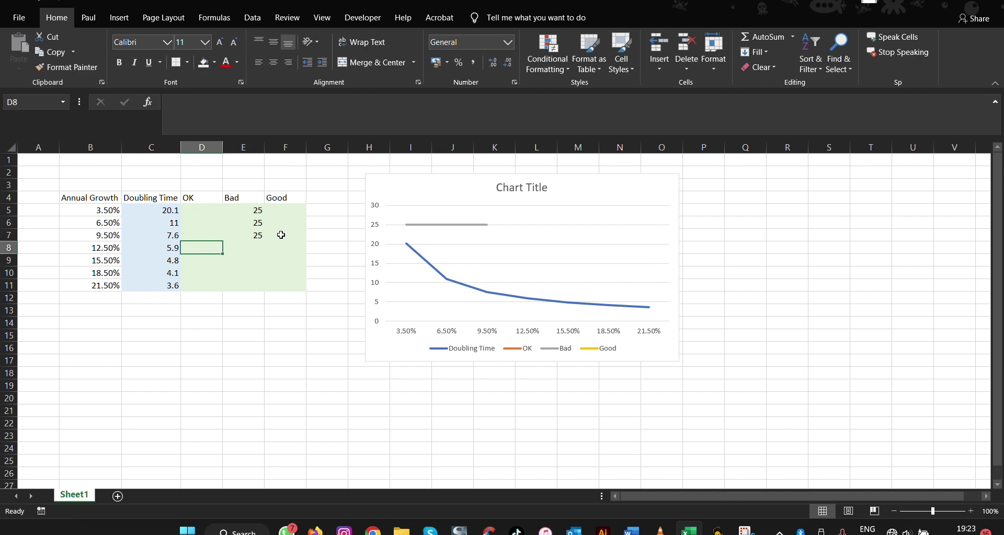
text(25)
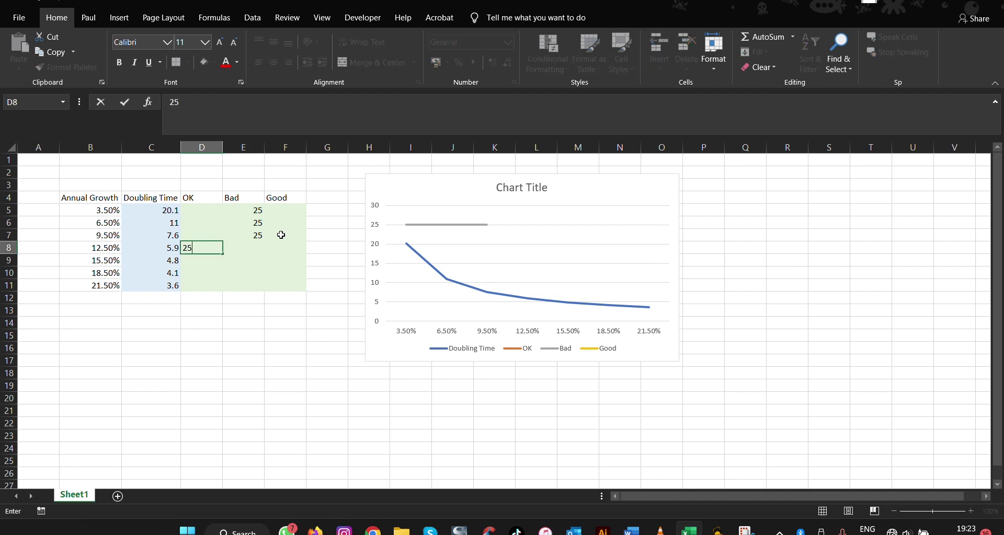
key(Return)
key(Right)
key(Right)
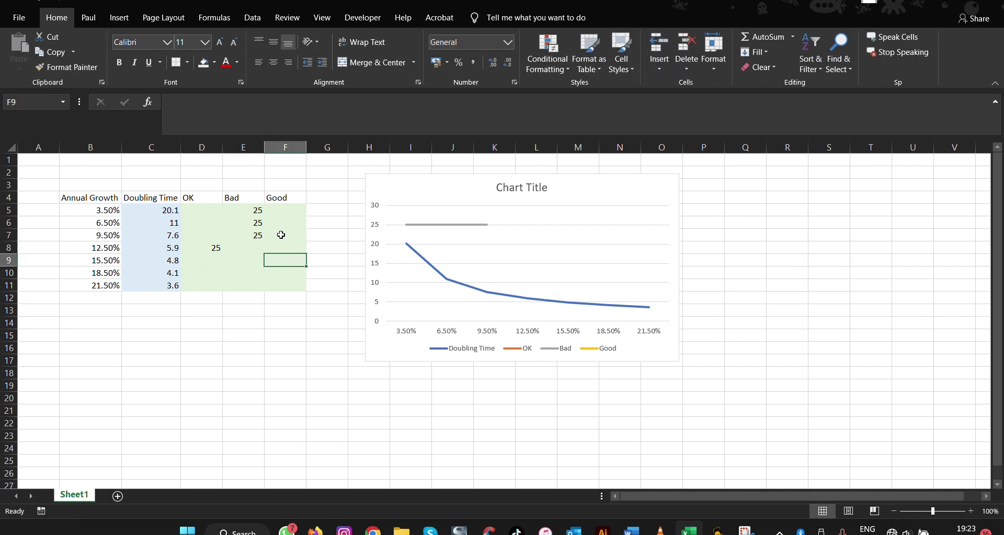
text(25)
key(Return)
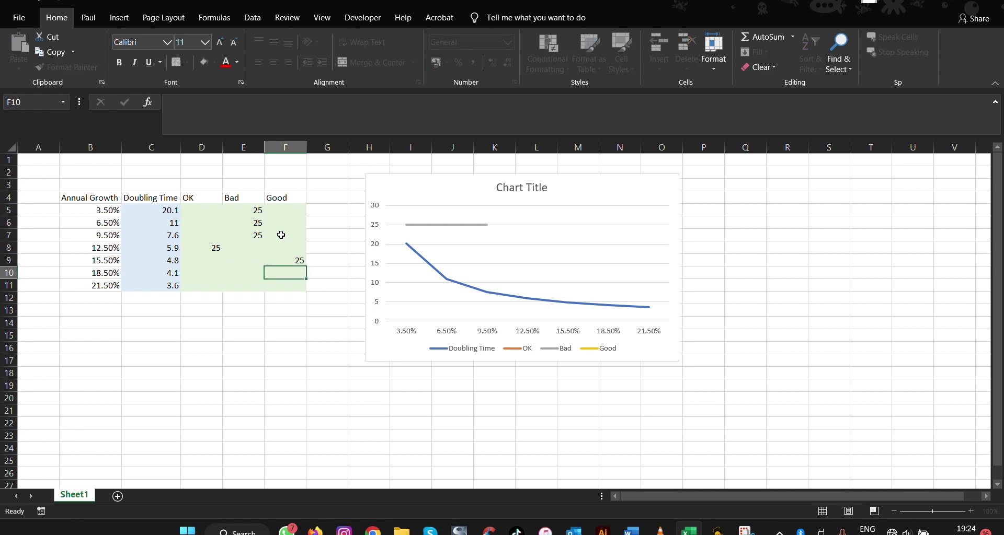
text(25)
key(Return)
text(25)
key(Return)
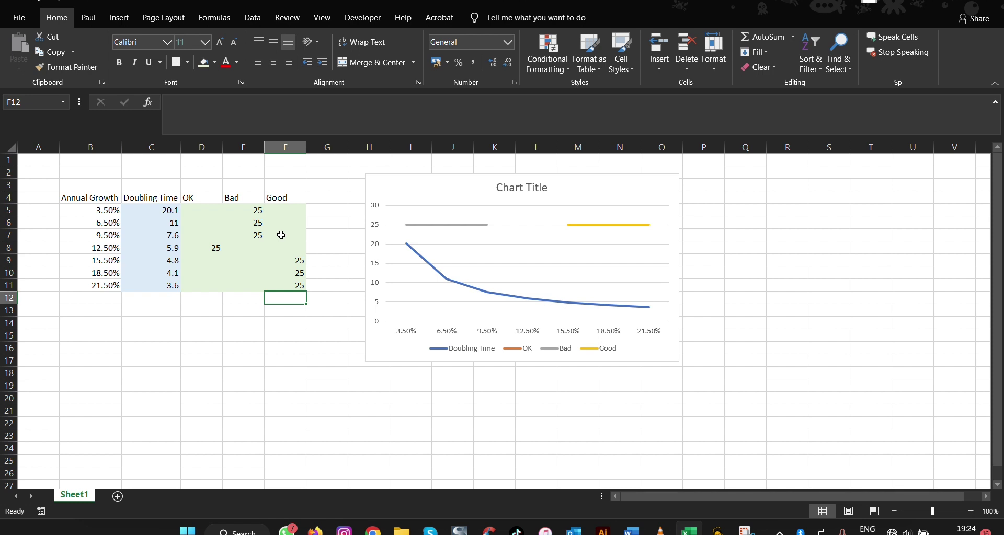
Step: Switch the chart type to Combo with Doubling Time as a Line series
click(515, 238)
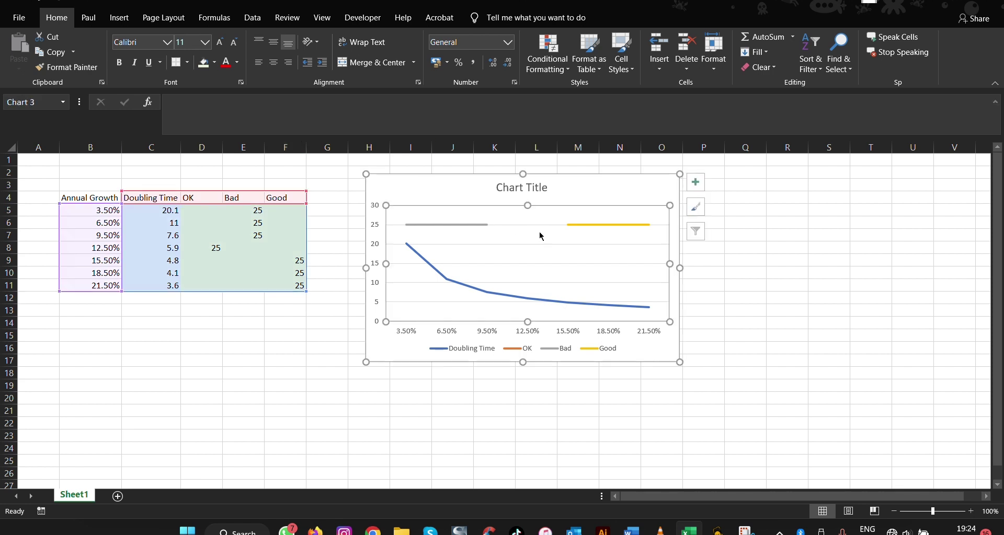
right_click(579, 195)
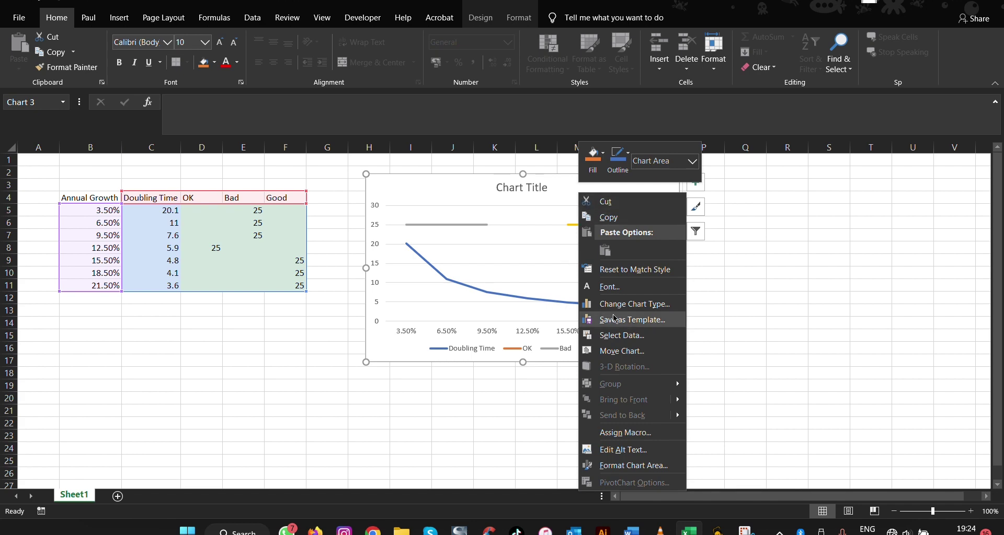
click(649, 304)
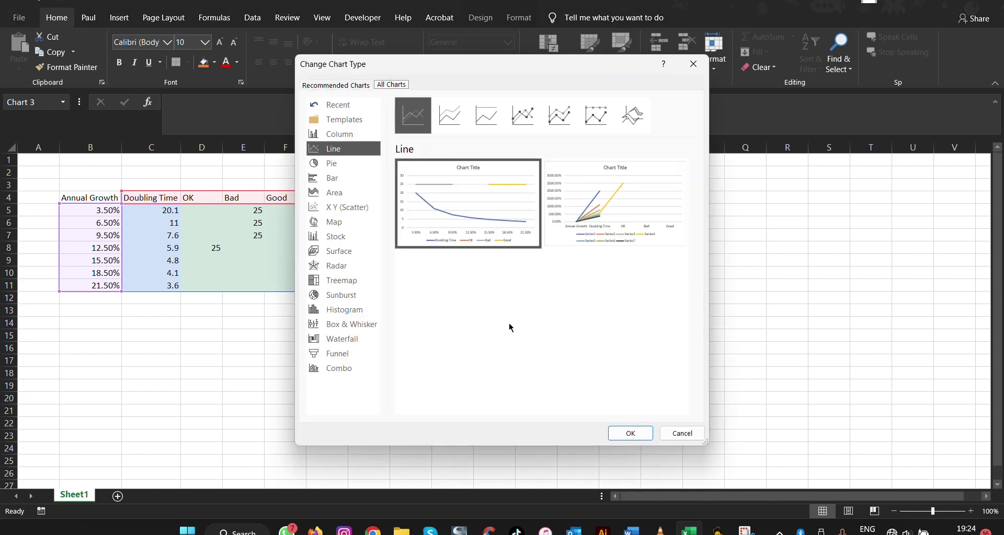
click(336, 373)
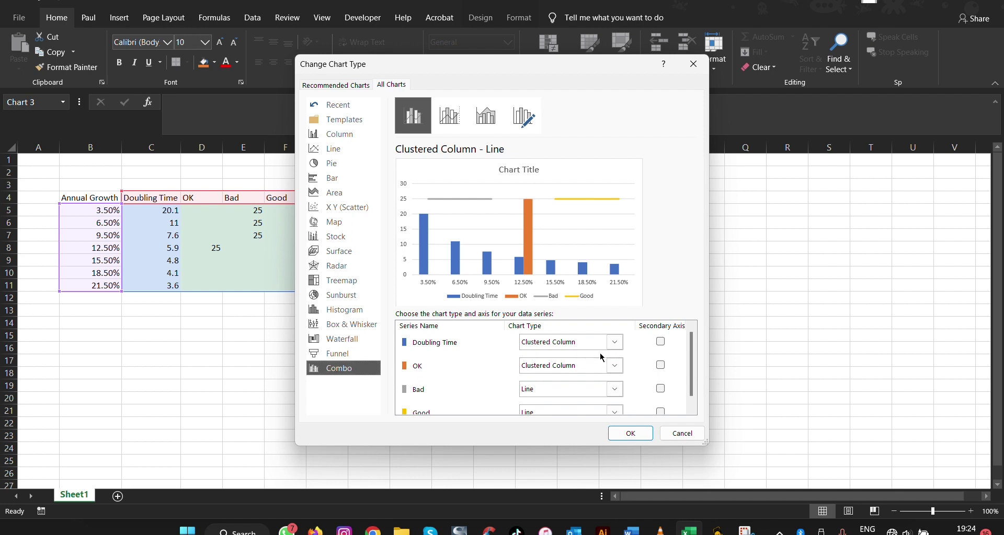
click(615, 343)
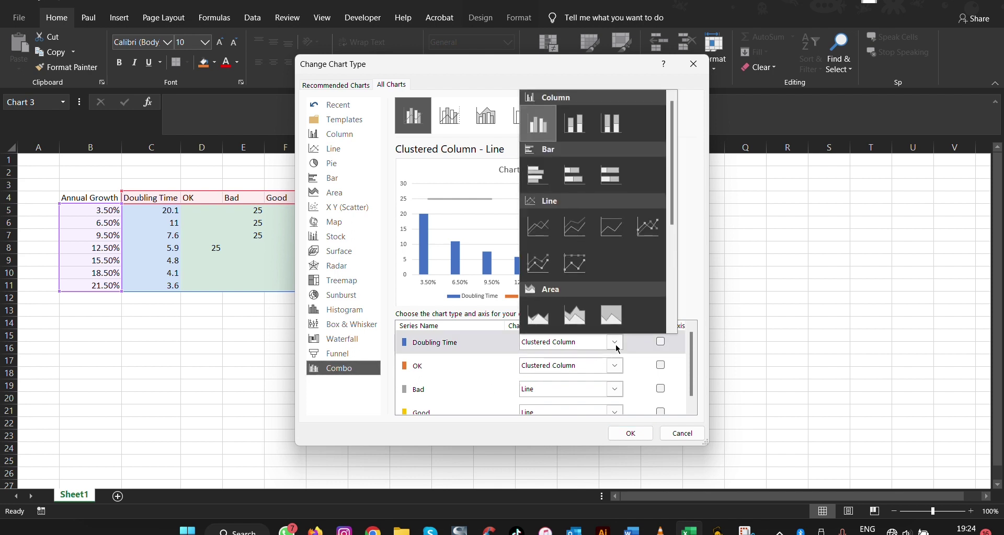
click(543, 235)
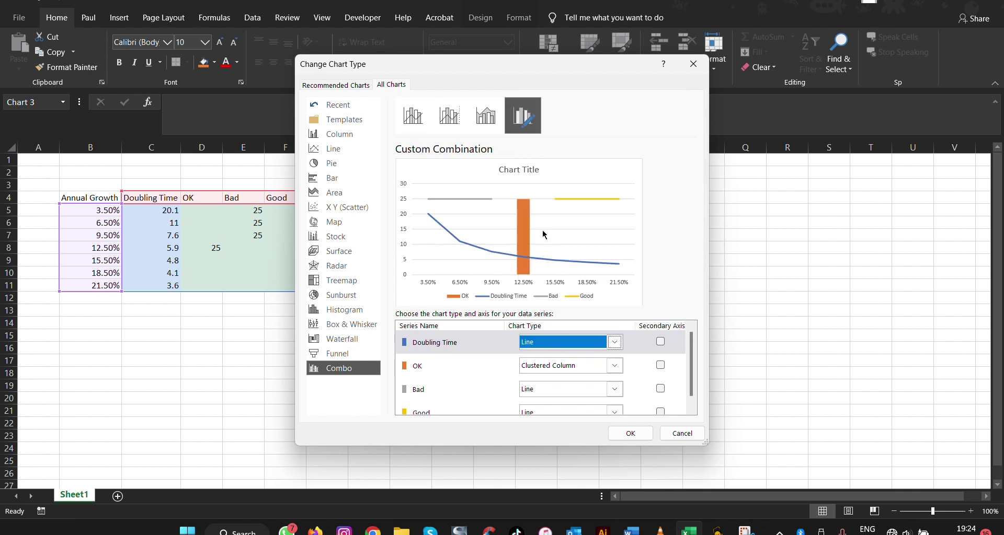
Step: Set the Bad and Good series to Clustered Column and apply the combo chart
click(615, 366)
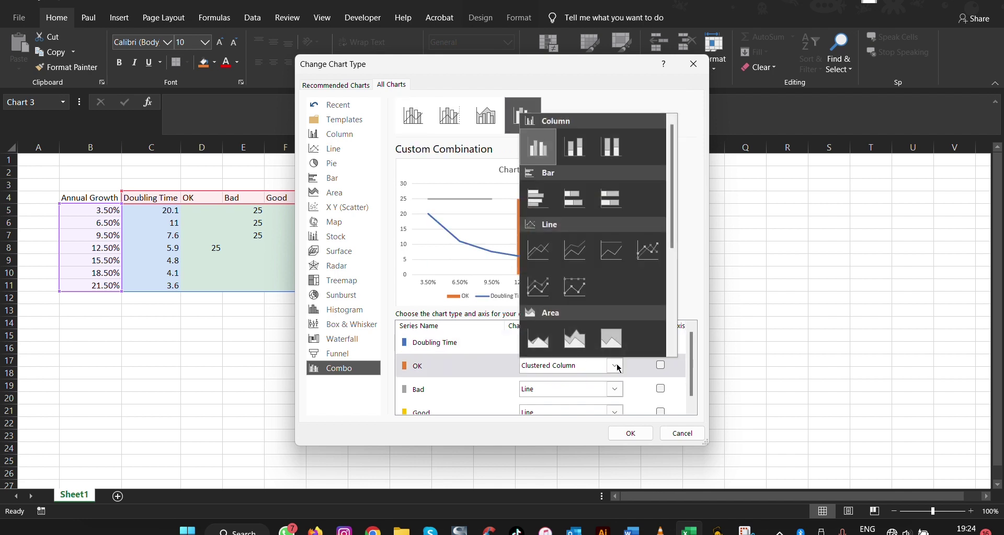
click(617, 367)
click(615, 389)
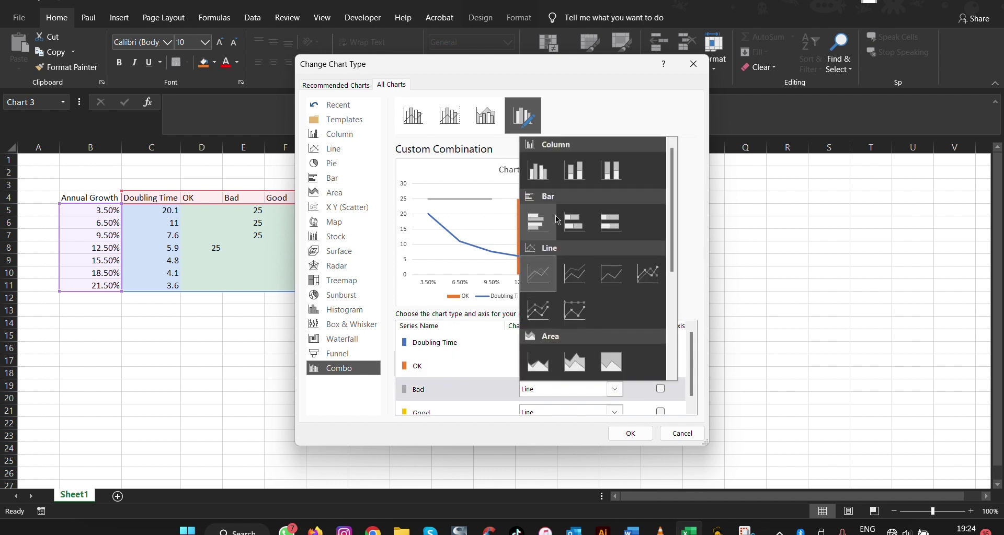
click(538, 171)
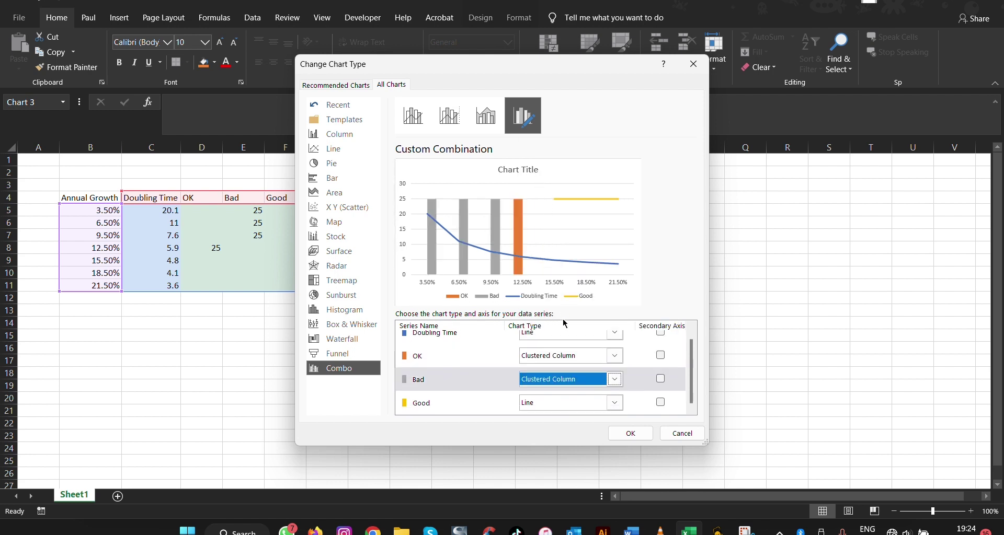
click(616, 403)
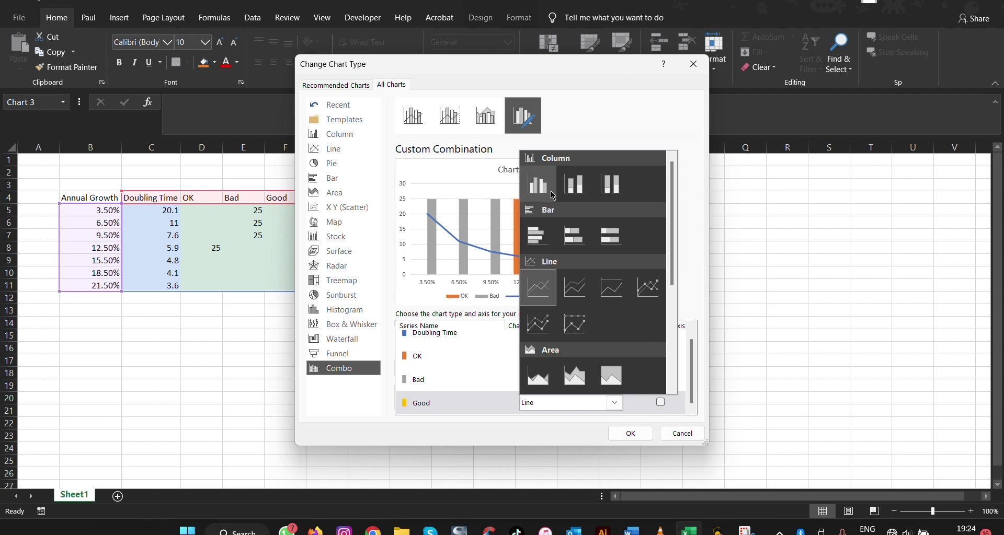
click(551, 194)
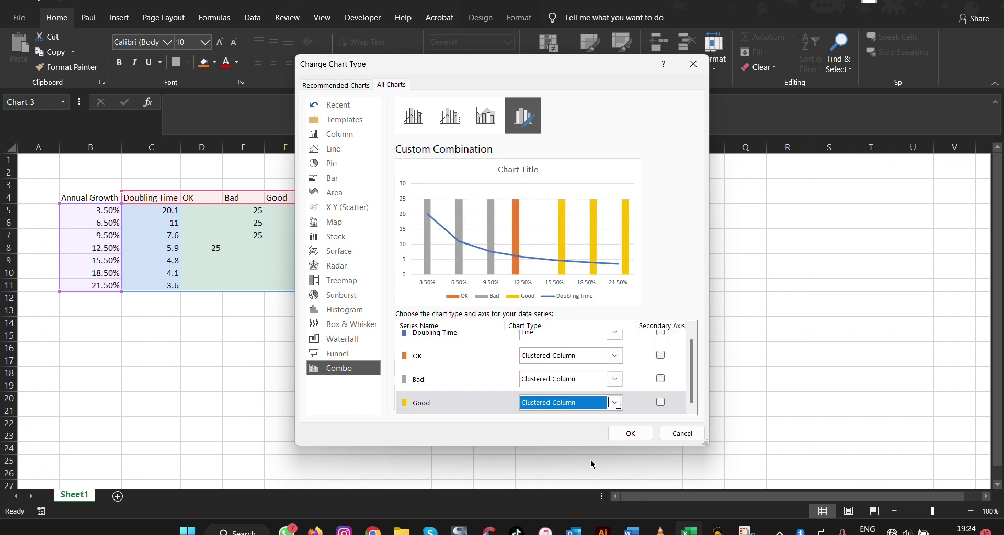
click(631, 434)
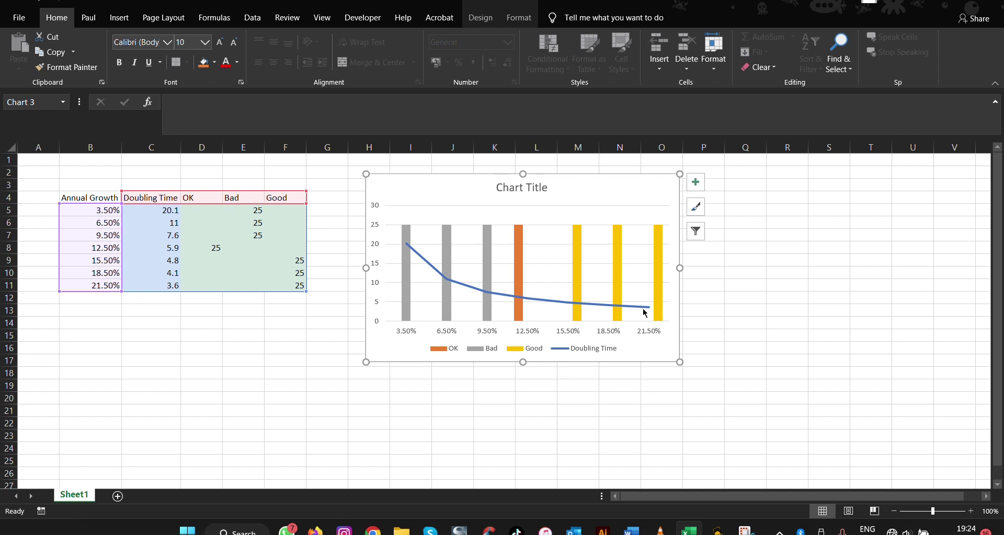
Step: Fill the Bad series columns with red via Format Data Series
click(488, 236)
right_click(486, 245)
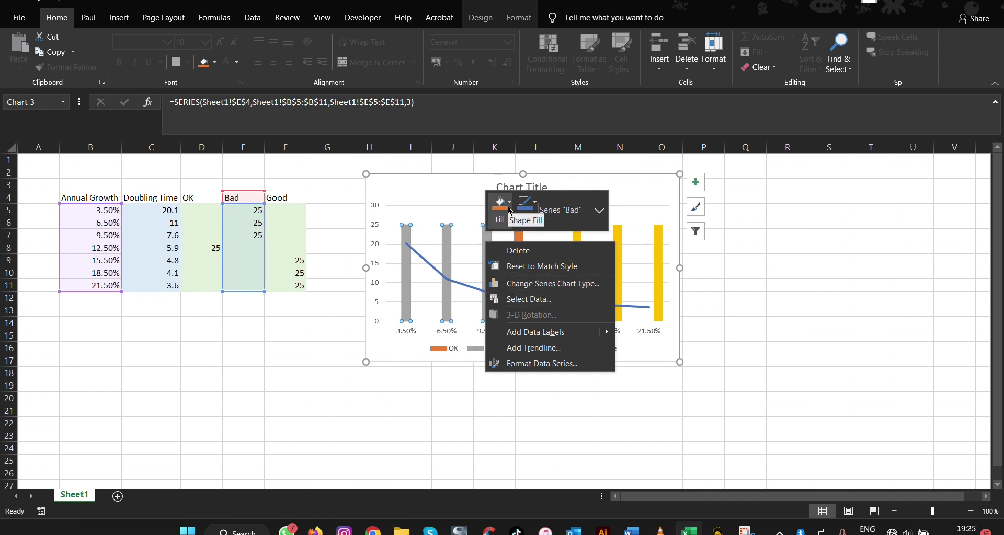
click(527, 365)
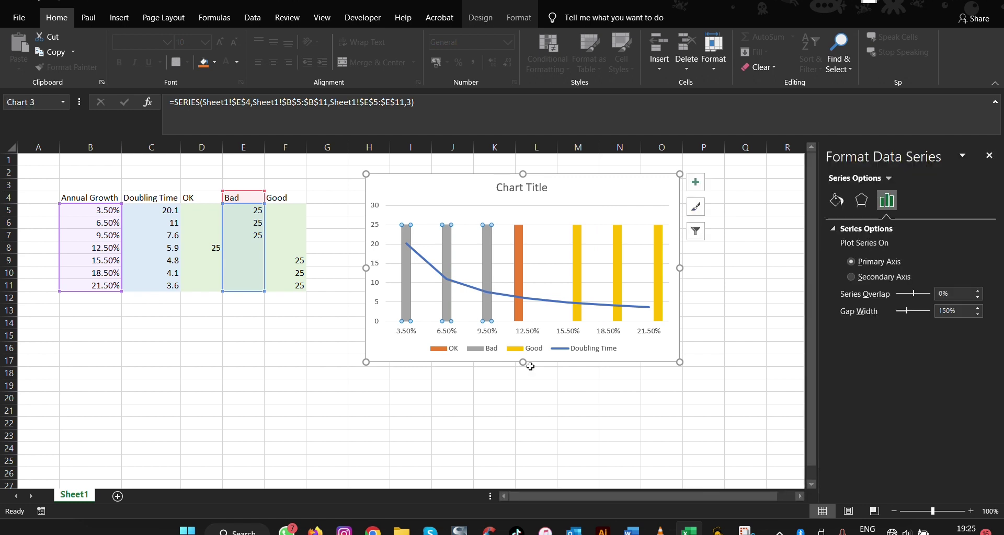
click(837, 200)
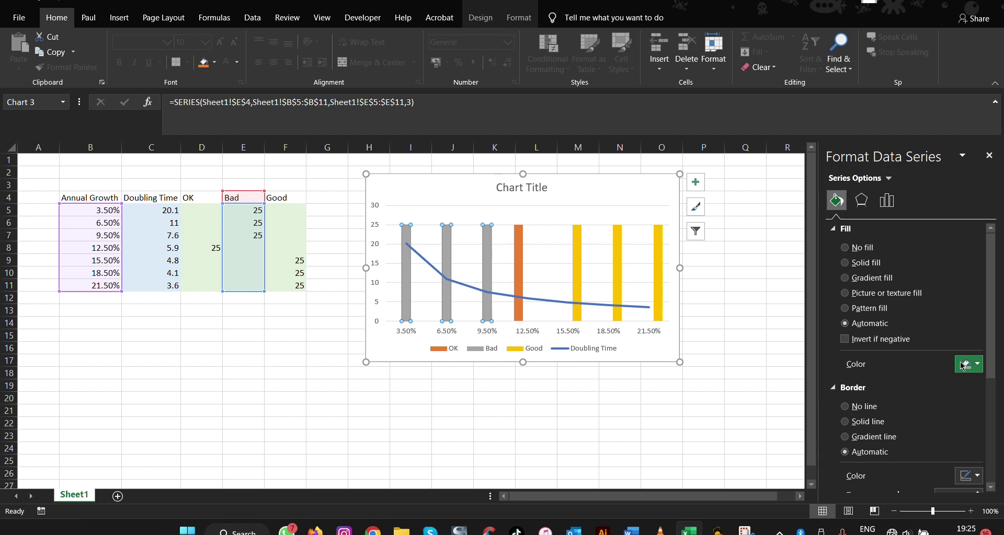
click(976, 364)
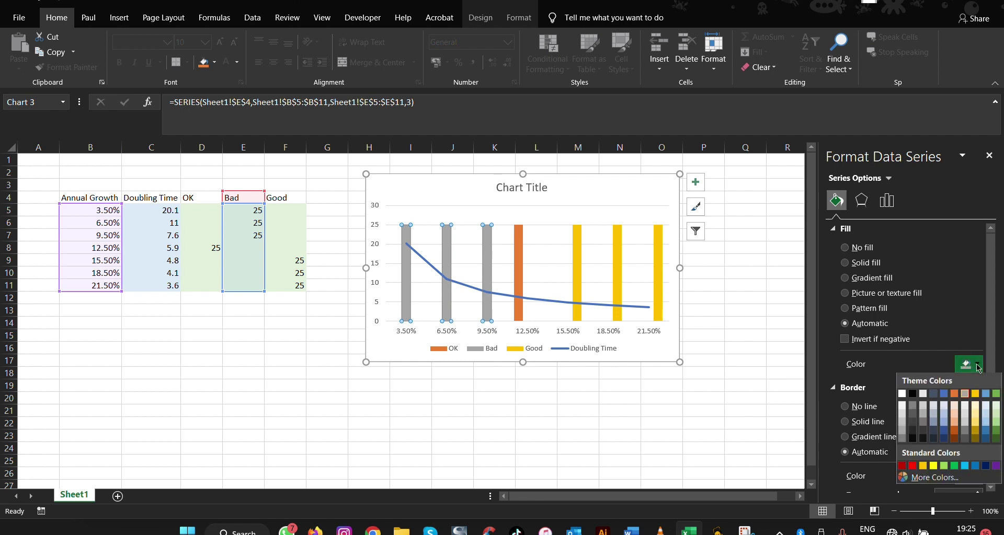
click(915, 464)
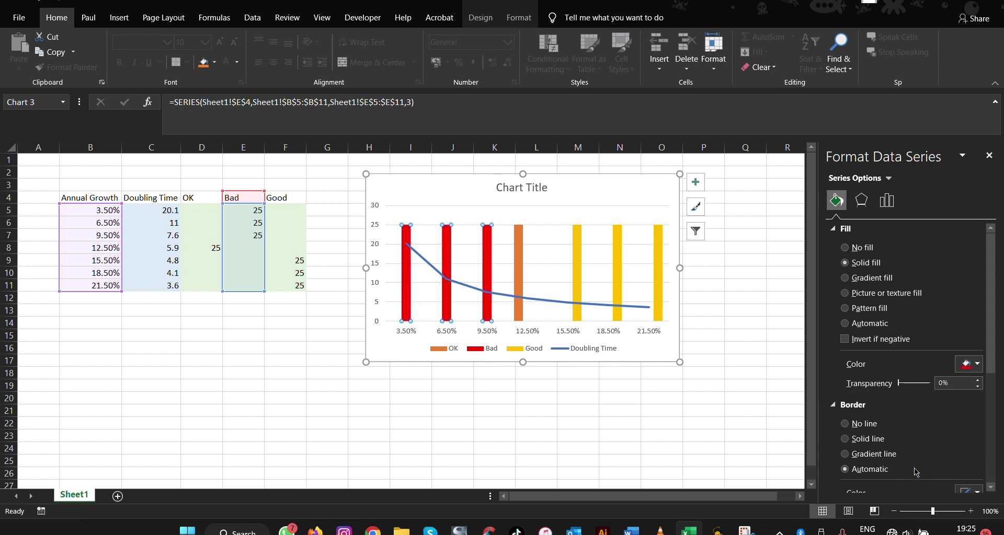
Step: Fill the OK column yellow and the Good columns green
click(516, 252)
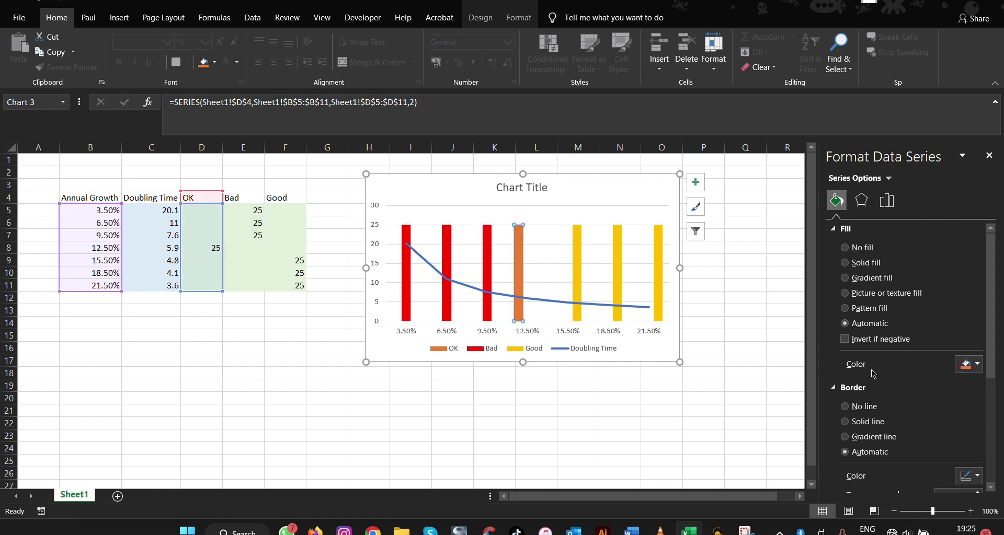
click(976, 366)
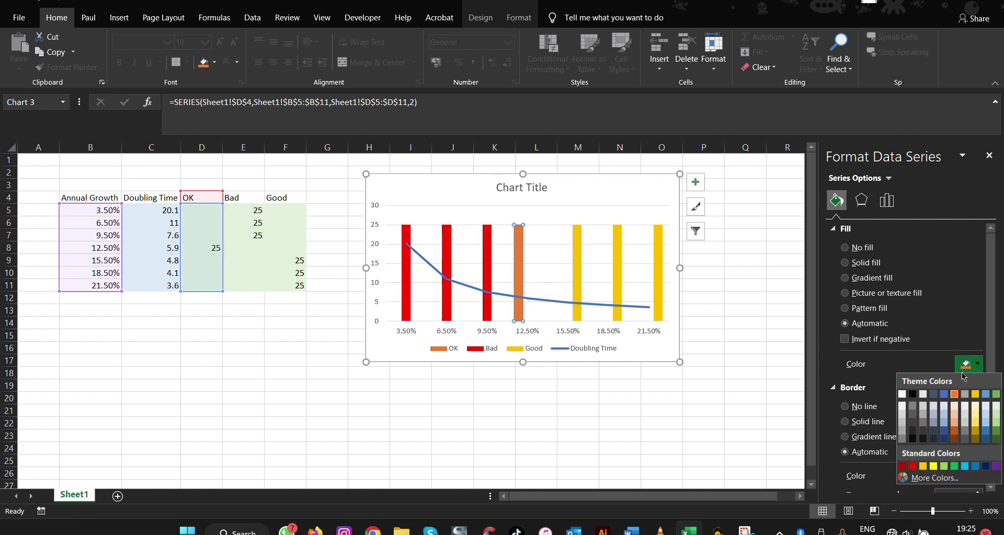
click(934, 467)
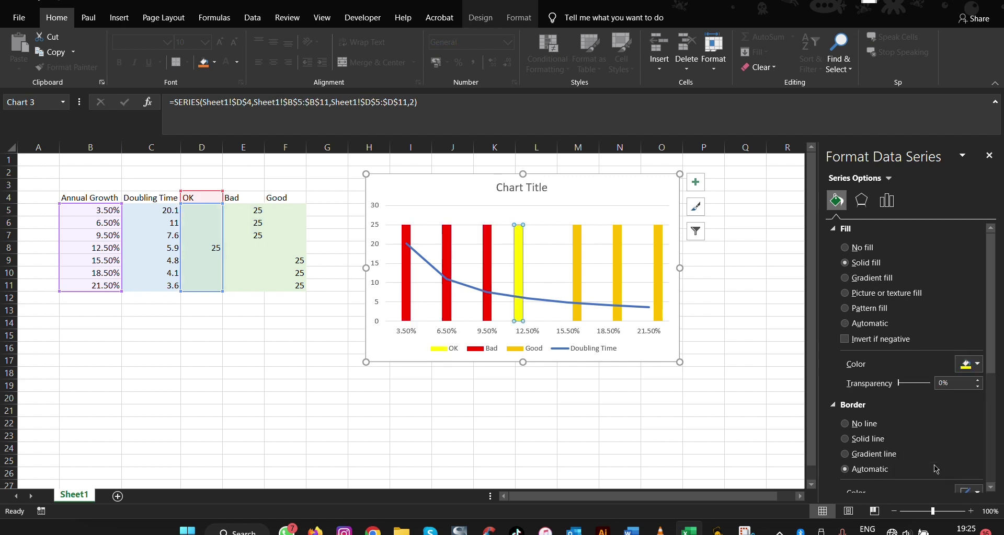
click(578, 267)
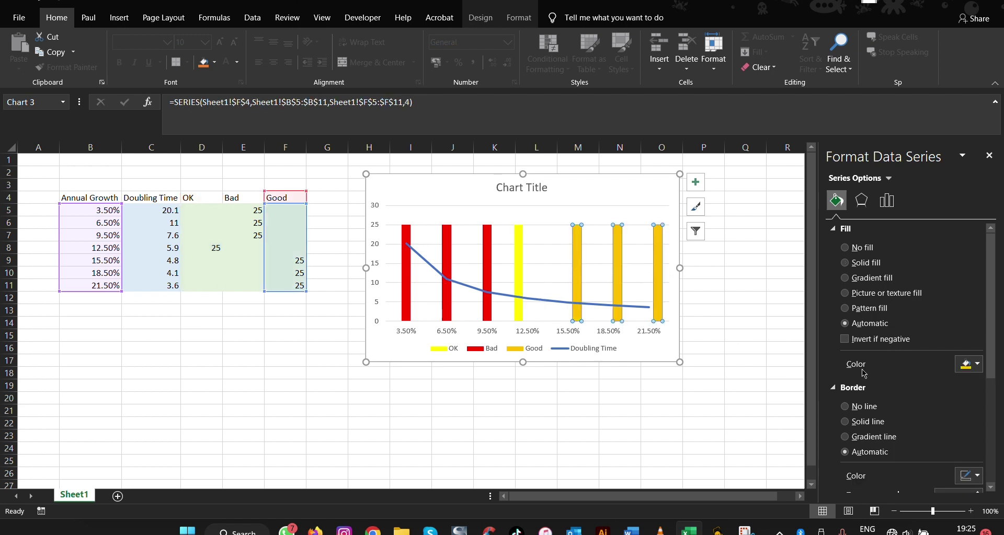
click(977, 364)
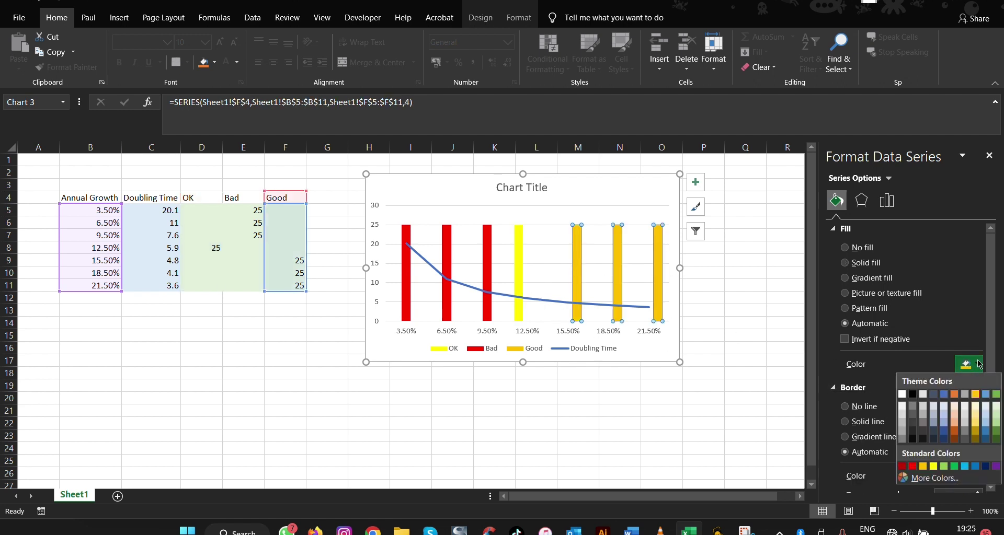
click(955, 466)
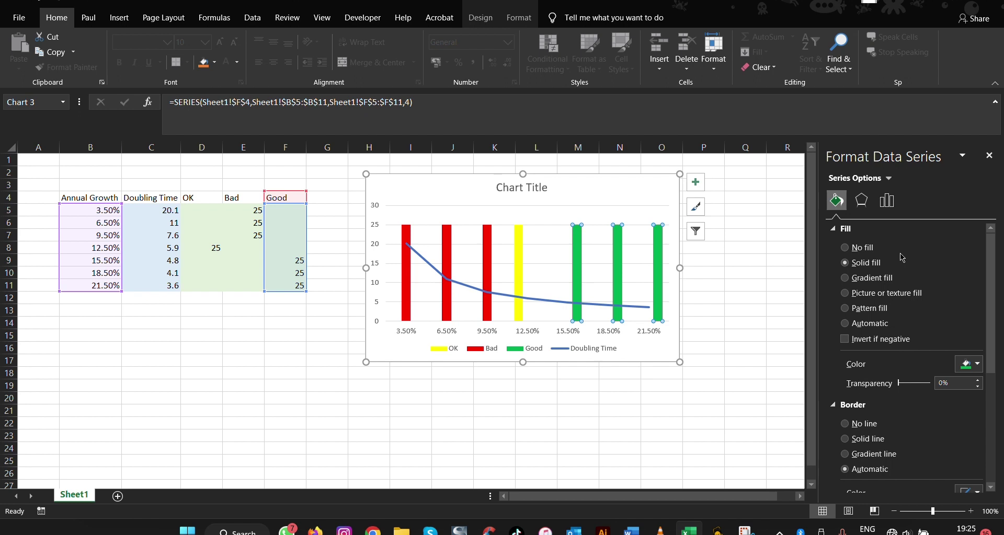
click(628, 443)
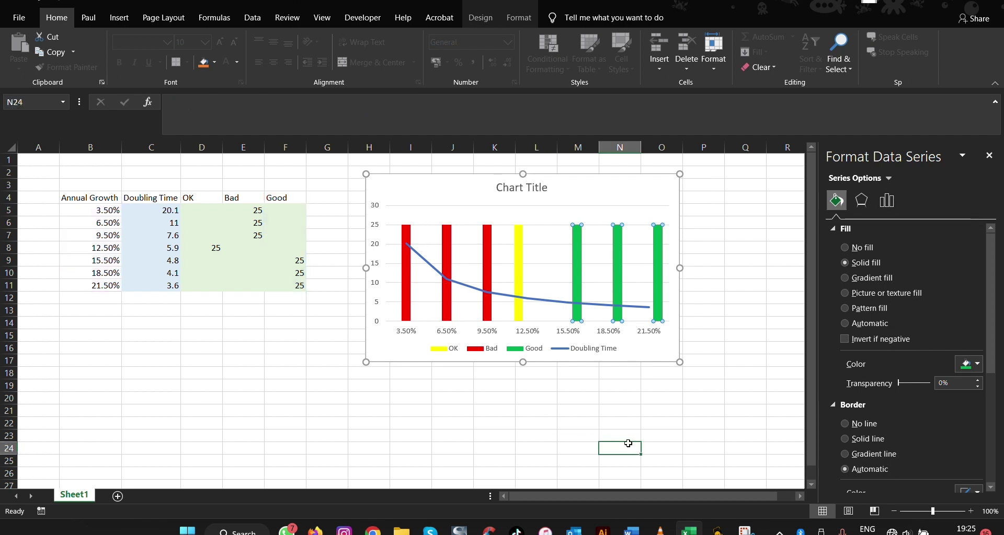
Step: Set the column series Gap Width to 0% and Series Overlap to 100%
click(574, 243)
click(488, 234)
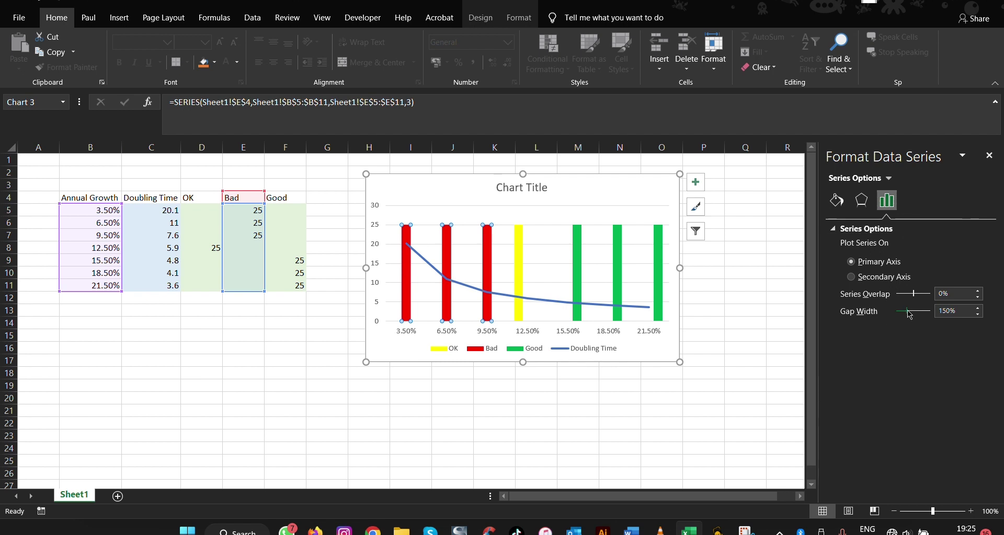
drag(898, 314, 880, 315)
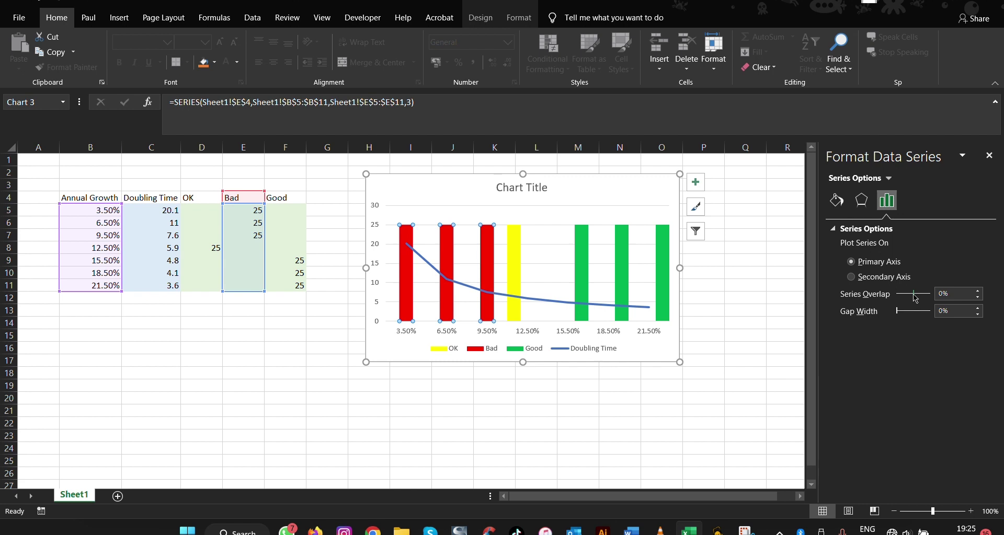
drag(914, 294, 936, 296)
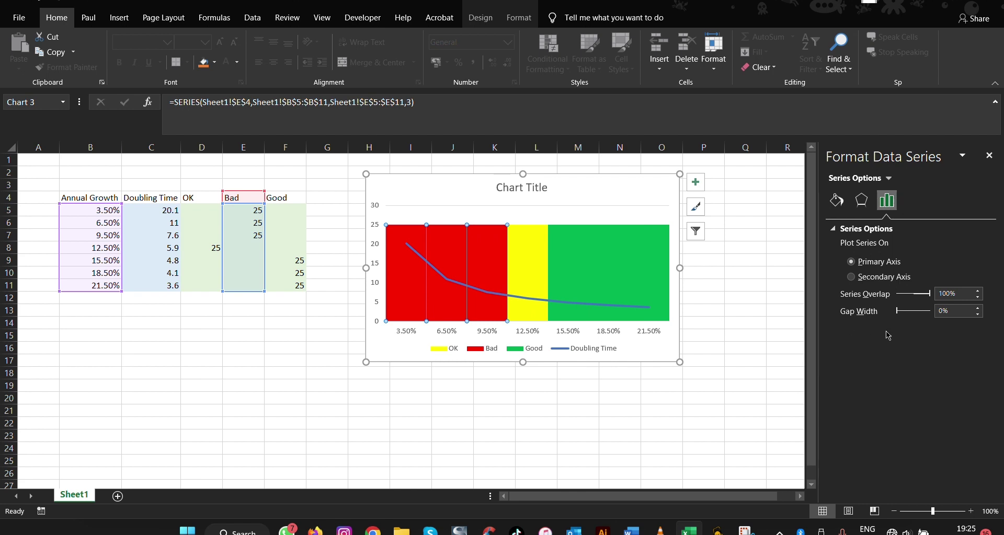
click(588, 389)
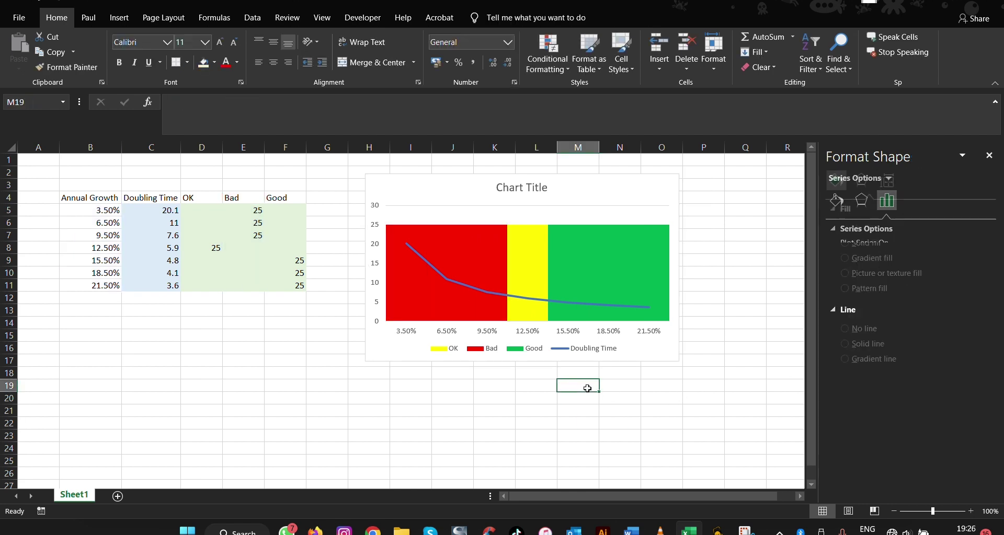